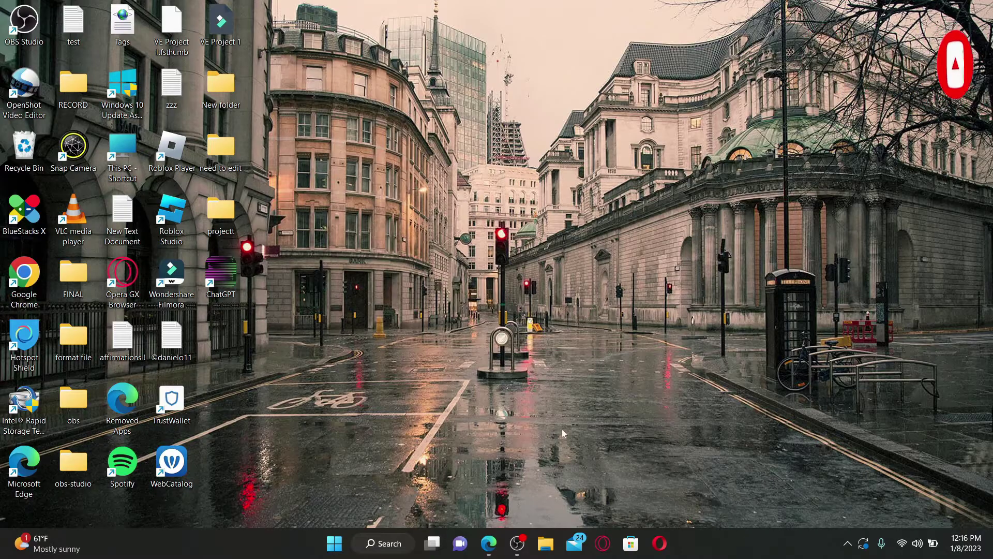
Launch Microsoft Edge and load the openai.com homepage
left_click(488, 542)
type("open")
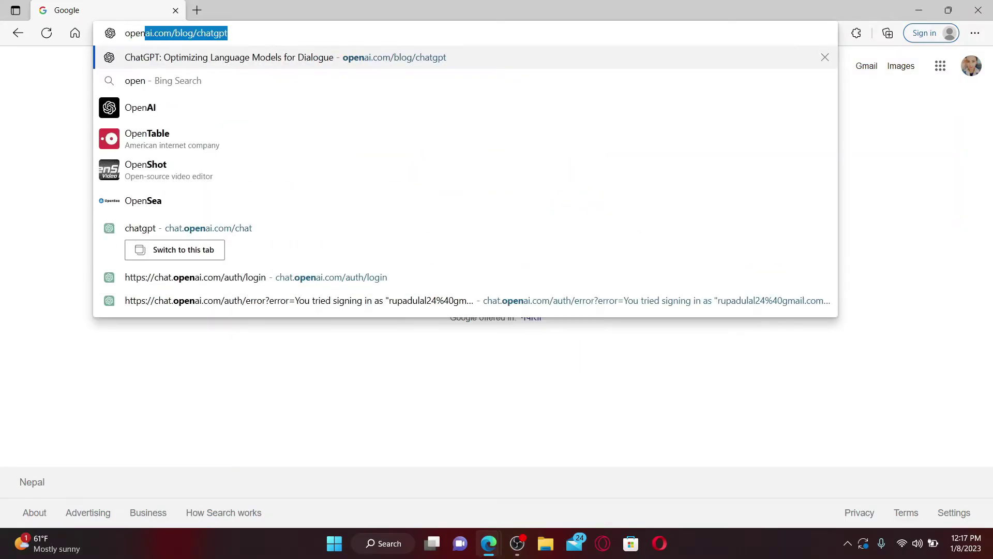
type("ai.com")
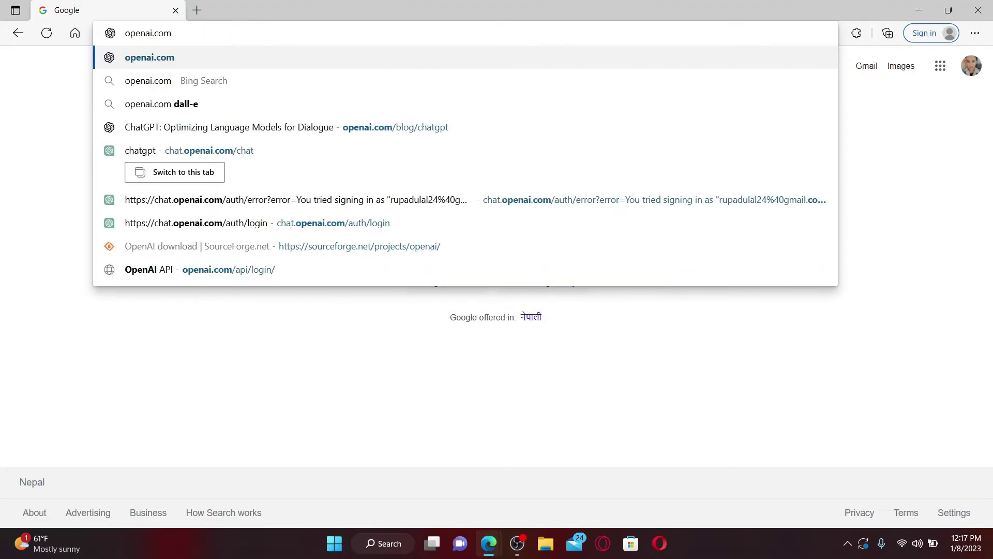
key("Return")
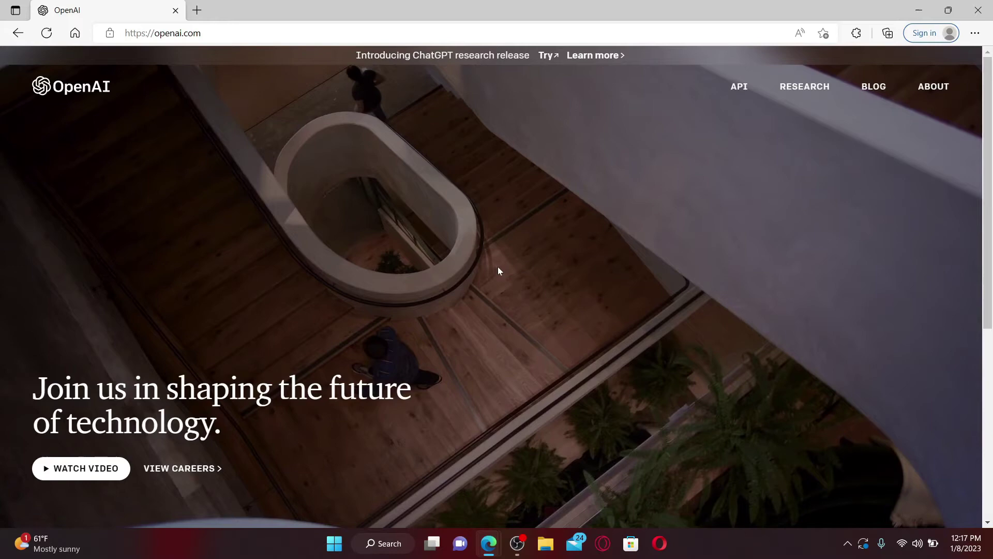
scroll(476, 293, "down", 5)
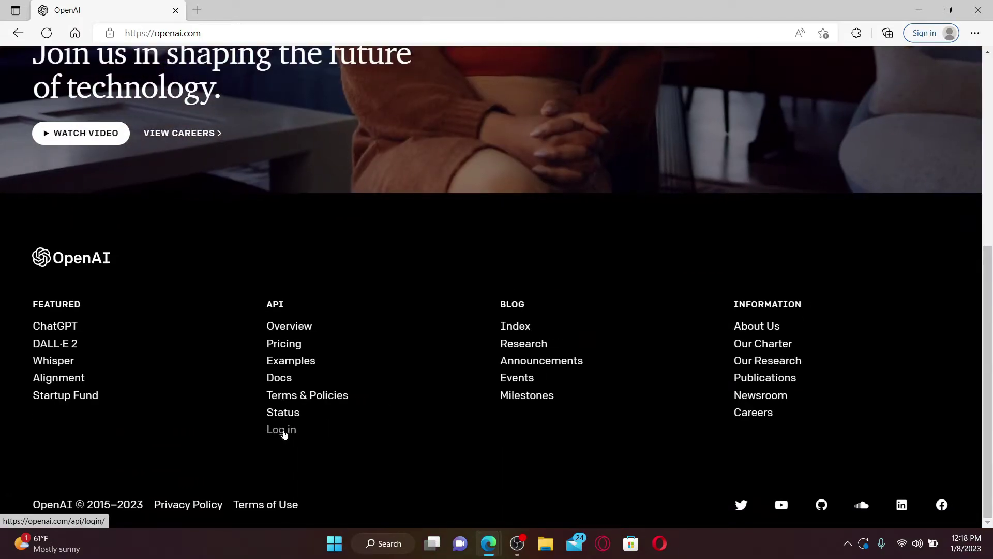
Open the OpenAI API login page and focus the email address field
left_click(282, 430)
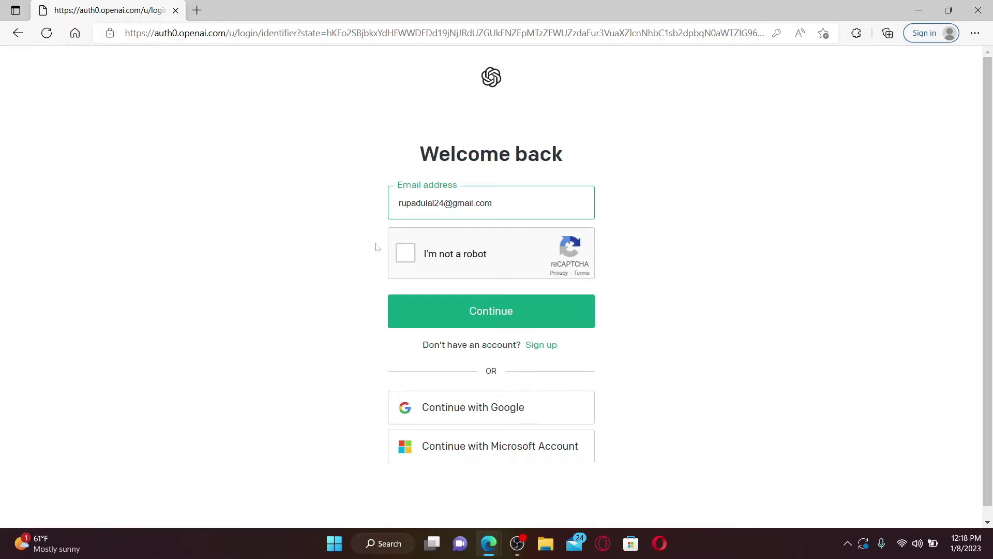
key("Return")
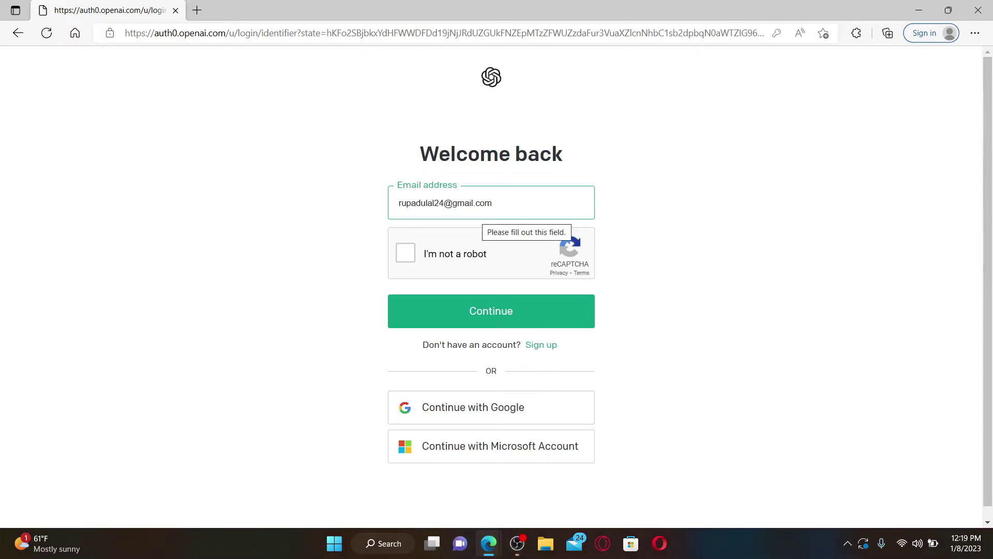
left_click(506, 202)
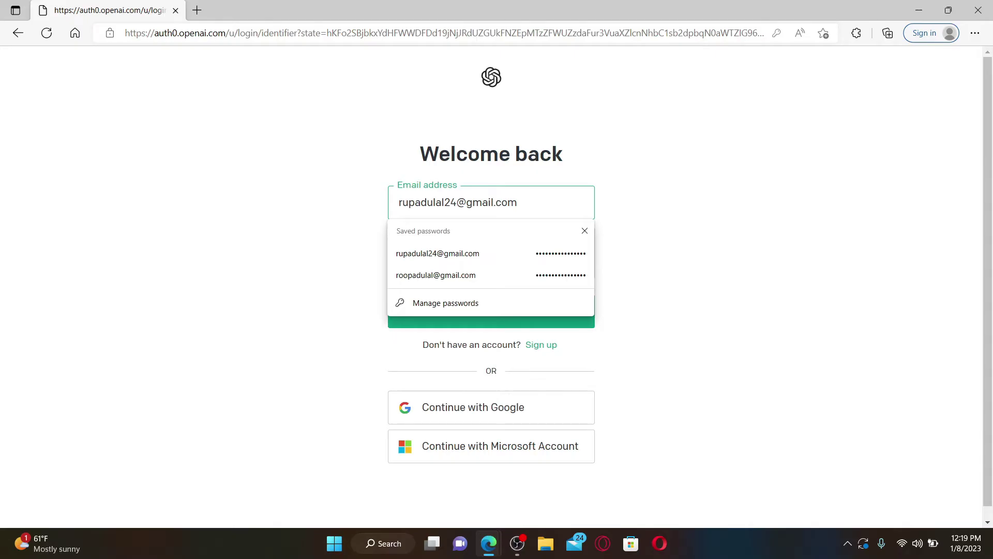
left_click(751, 221)
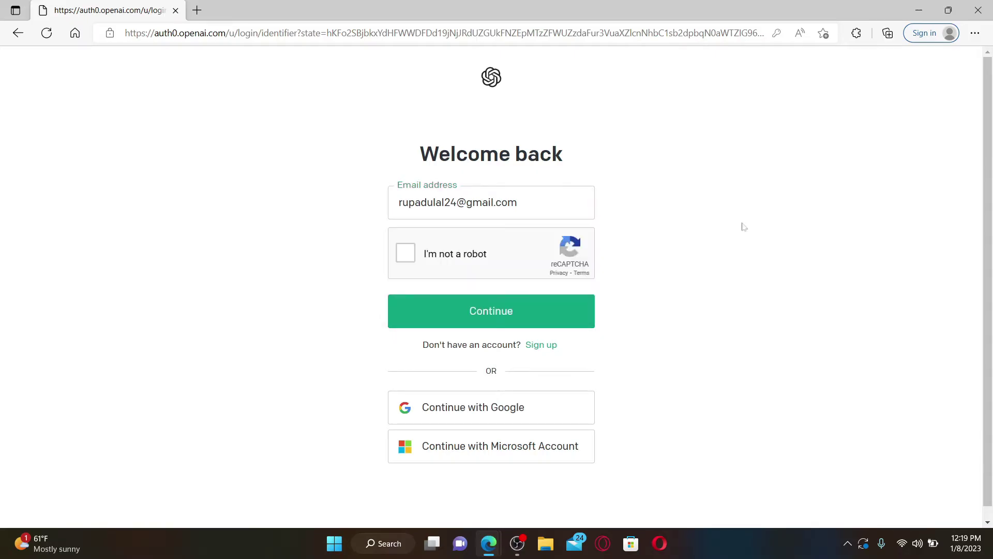
Pass the reCAPTCHA check by selecting all the motorcycle tiles and verifying
left_click(405, 253)
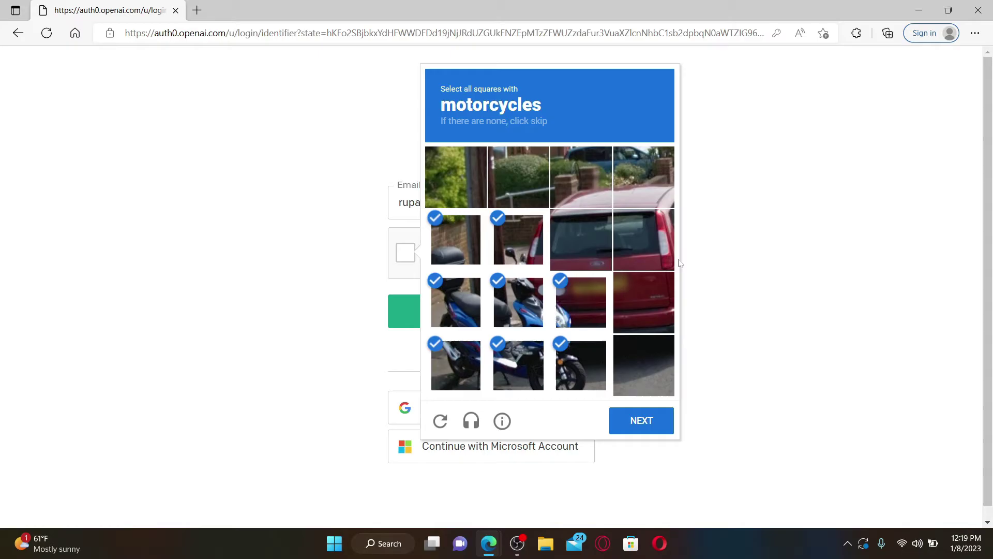
left_click(641, 421)
left_click(465, 261)
left_click(509, 244)
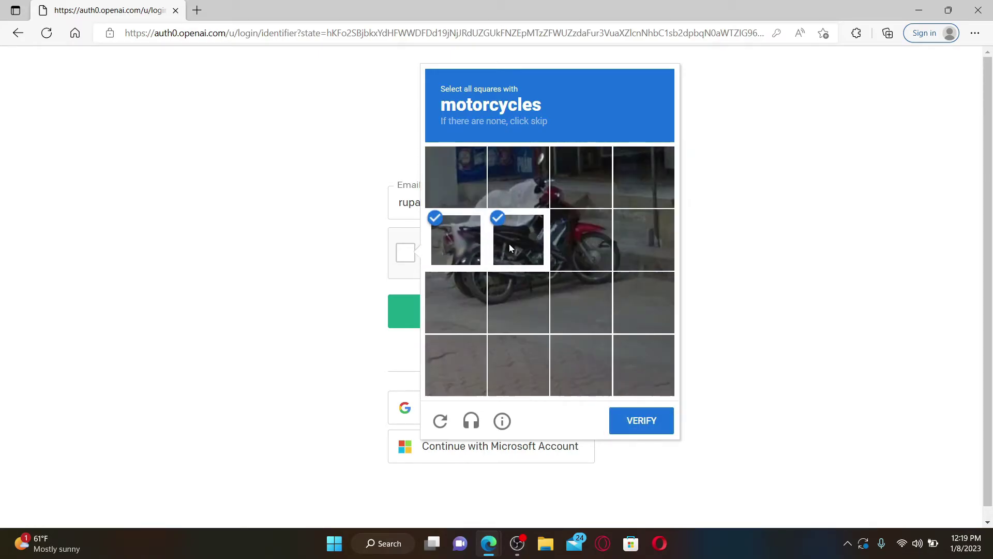
left_click(505, 193)
left_click(571, 217)
left_click(578, 201)
left_click(641, 420)
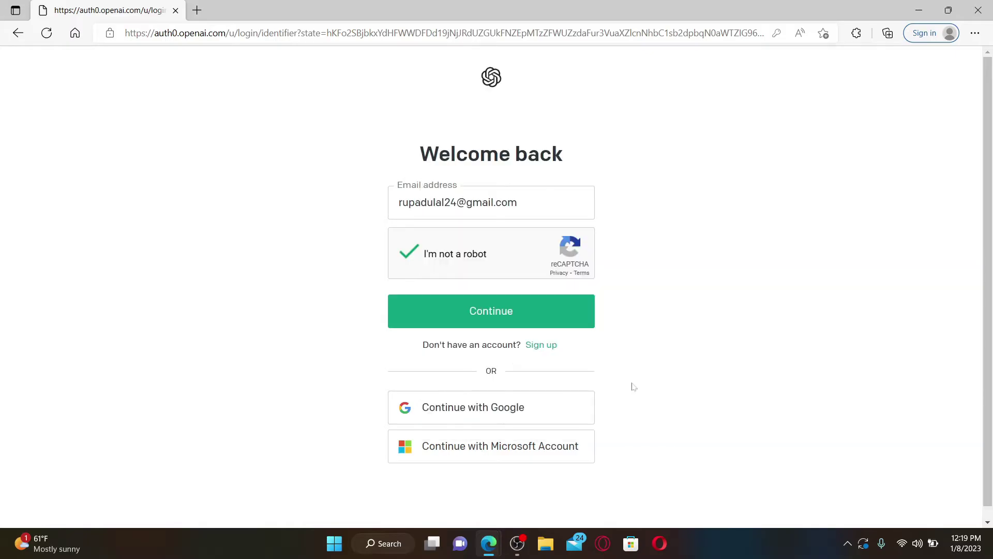
Paste the account password and sign in to the OpenAI API overview page
left_click(503, 304)
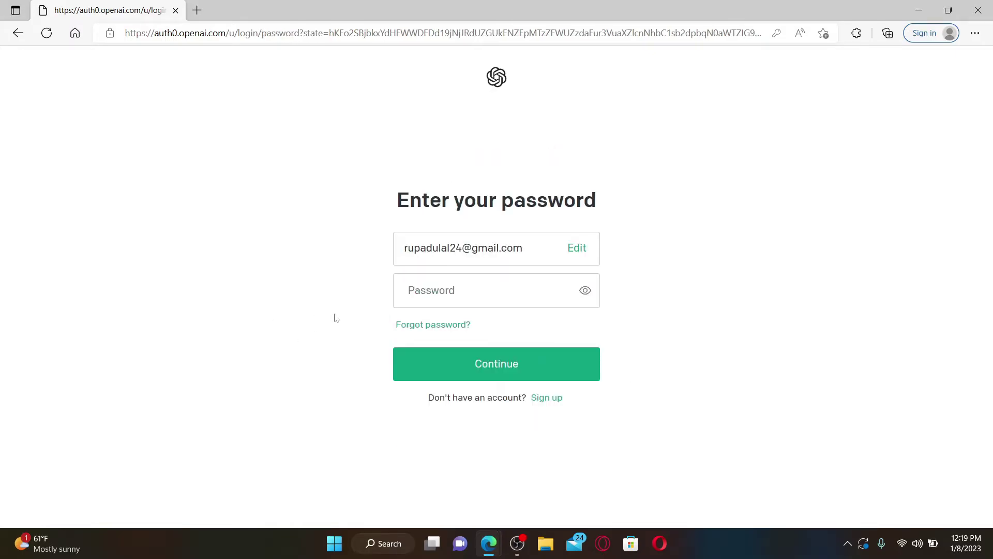
key("Return")
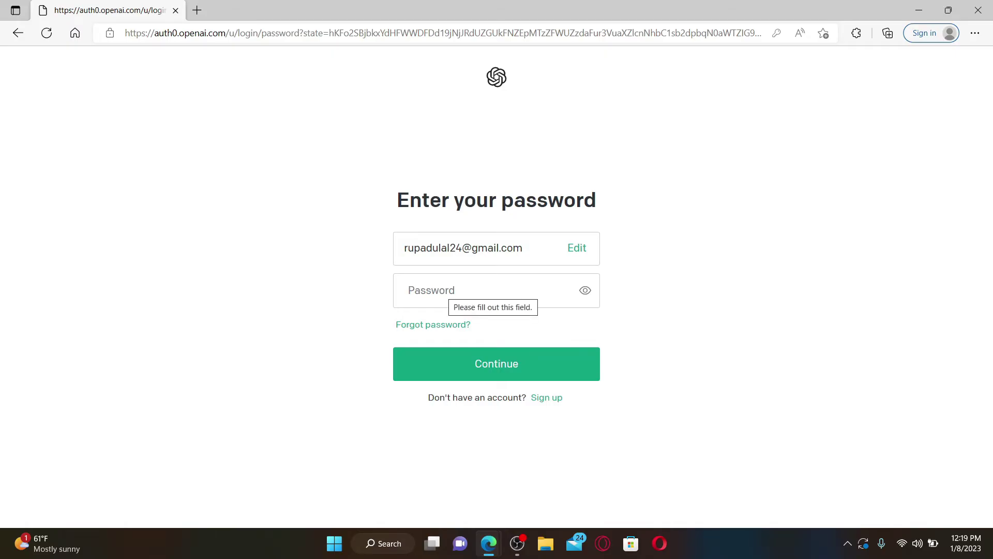
key("Return")
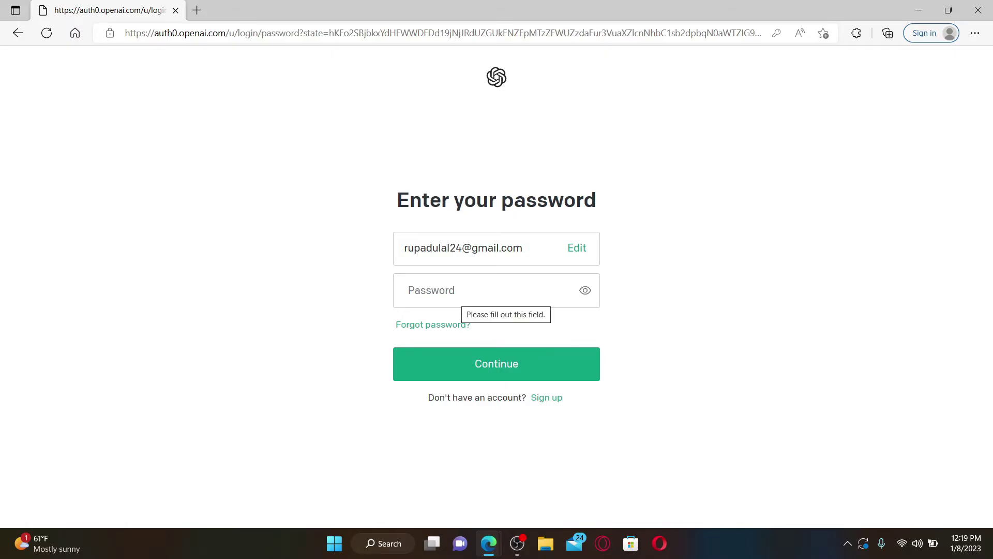
key("ctrl+v")
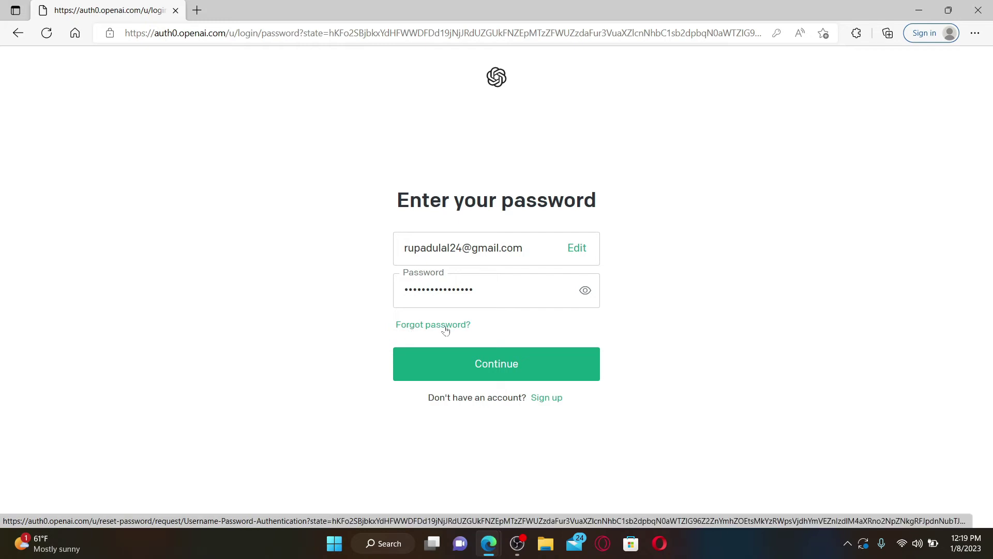
left_click(518, 366)
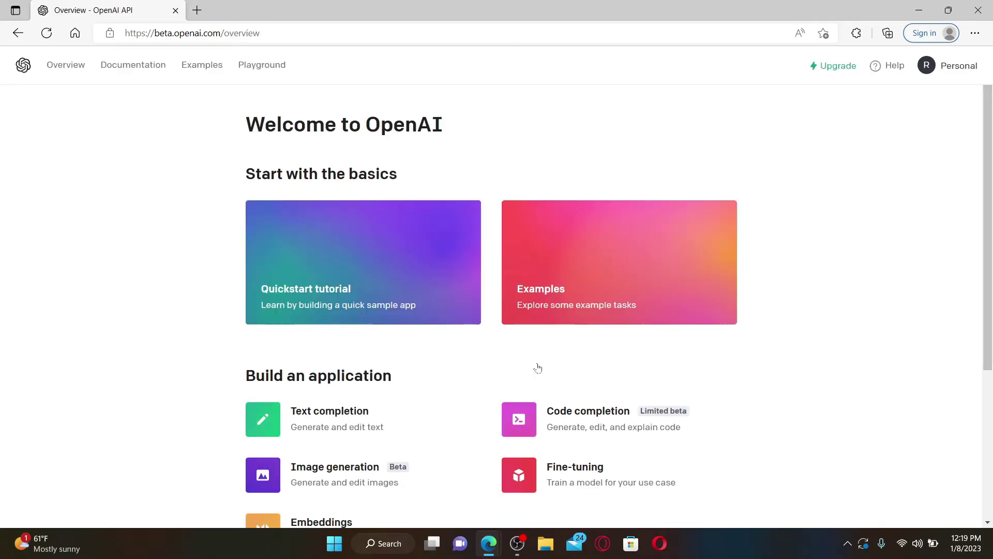
scroll(618, 344, "down", 3)
scroll(619, 344, "up", 3)
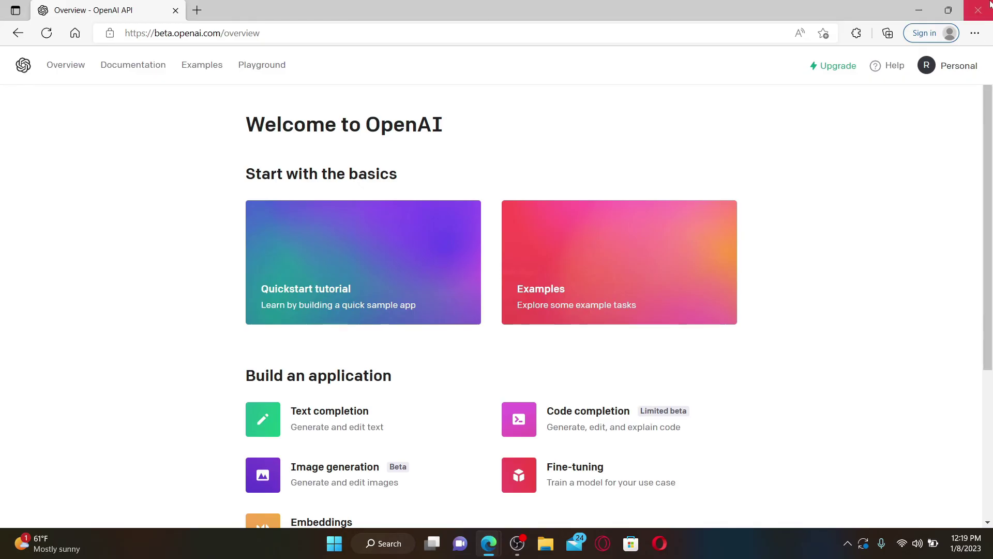
Close the Edge window showing the beta.openai.com Overview page
left_click(919, 10)
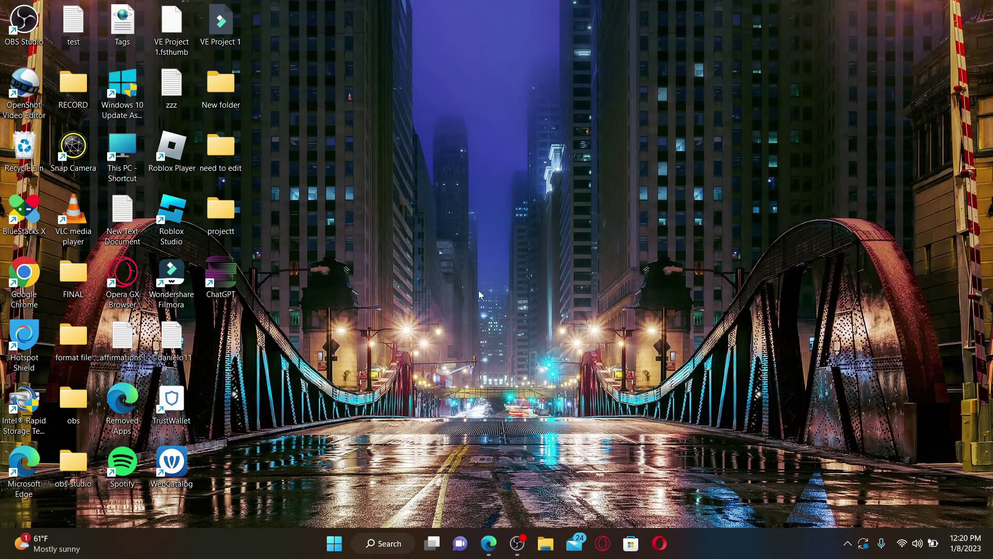